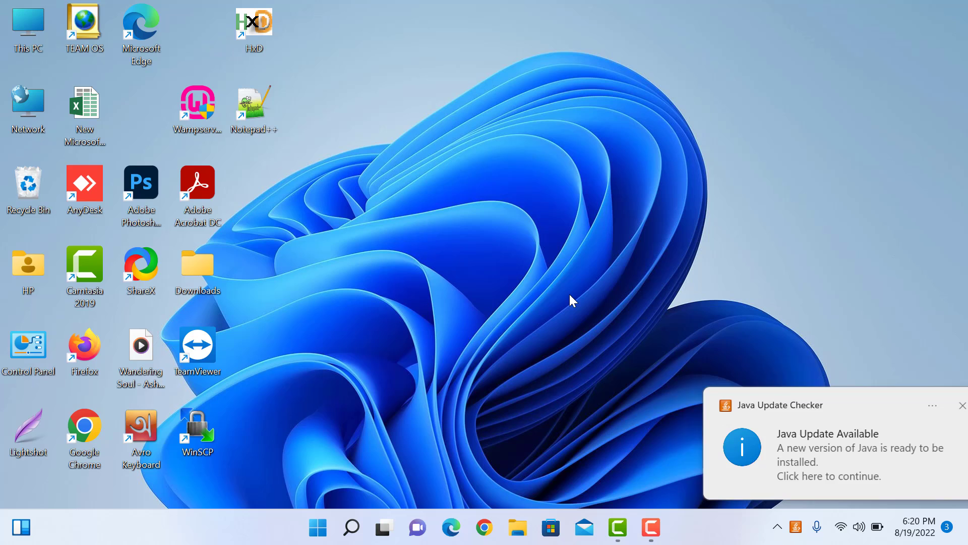
- Close the Java Update Checker notification on the desktop
click(936, 406)
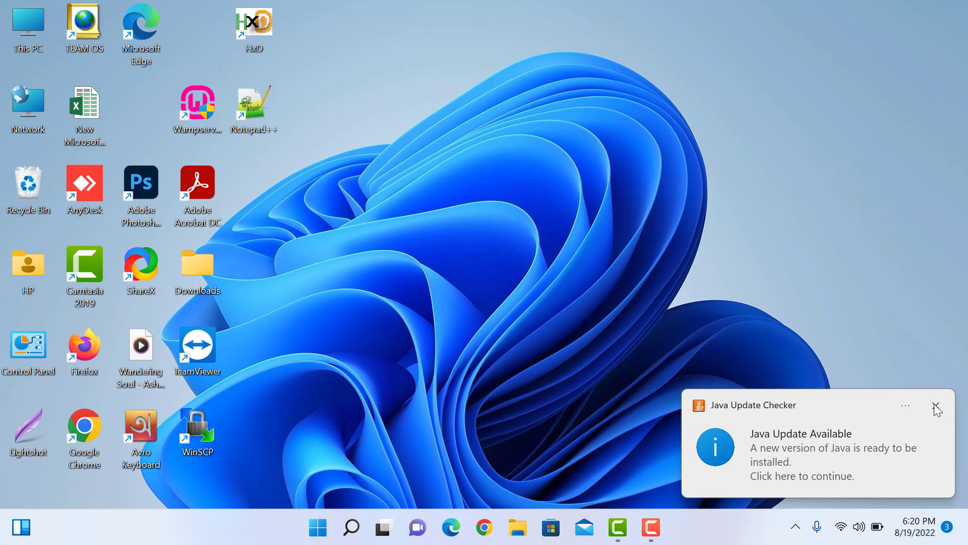
- Go to Settings > Personalization > Start from the Start menu
click(319, 528)
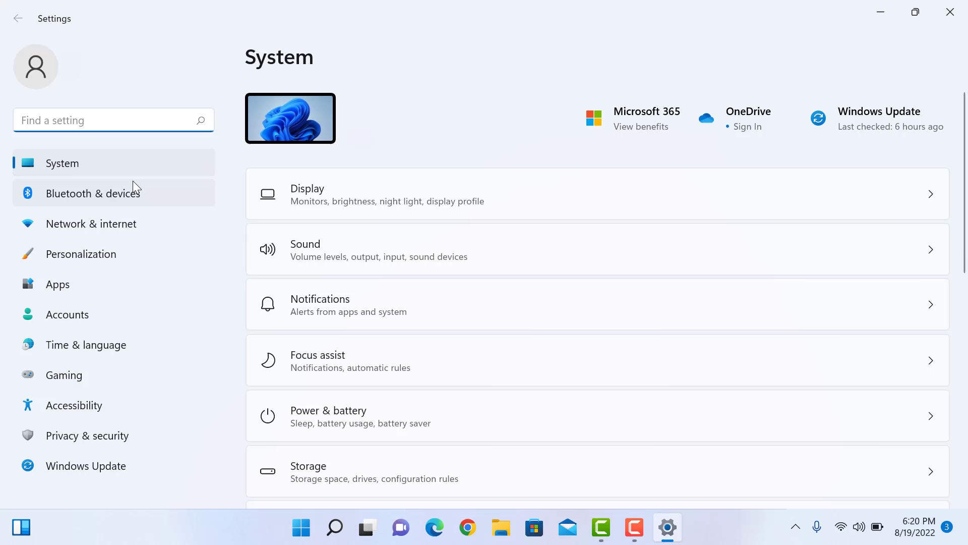
click(80, 259)
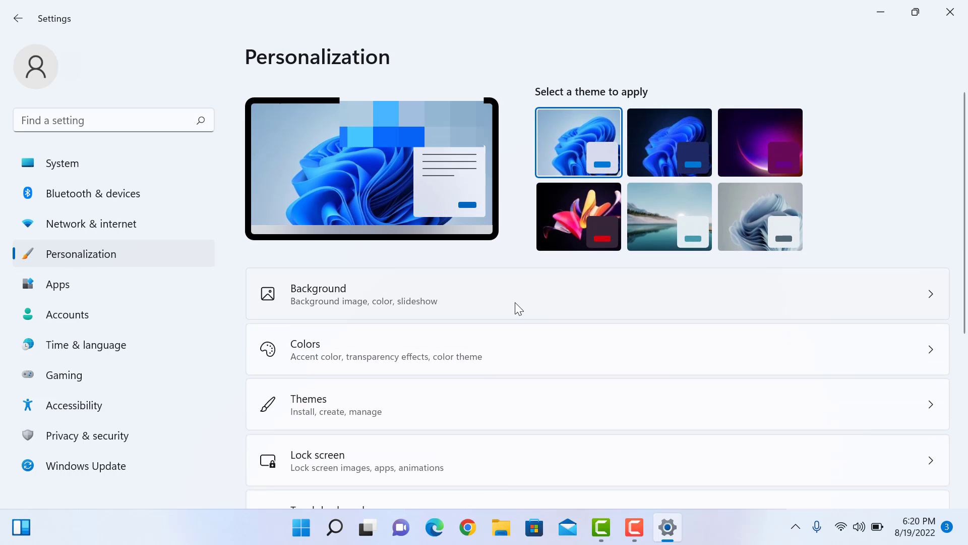
scroll(517, 309, down, 2)
scroll(518, 308, down, 2)
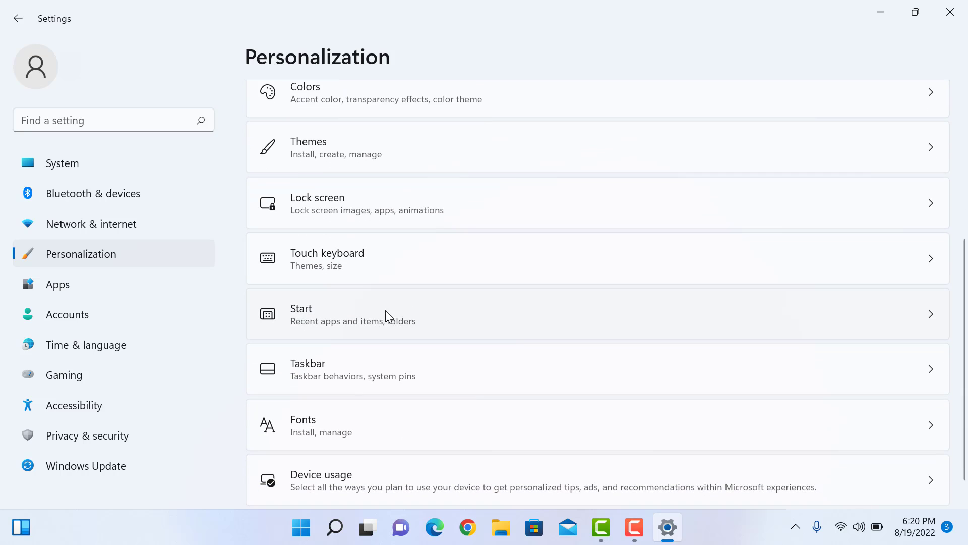
click(378, 317)
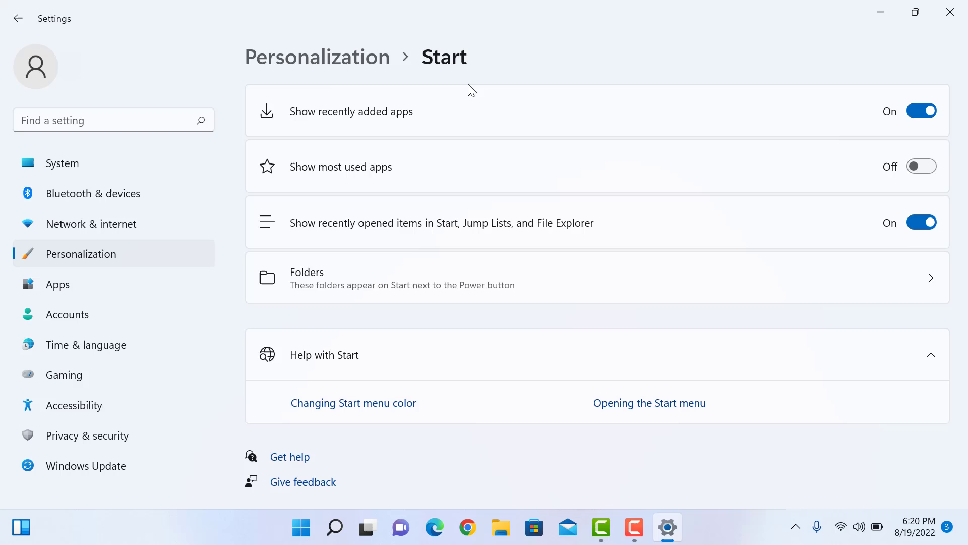
- Open the Folders page under Personalization > Start
click(387, 278)
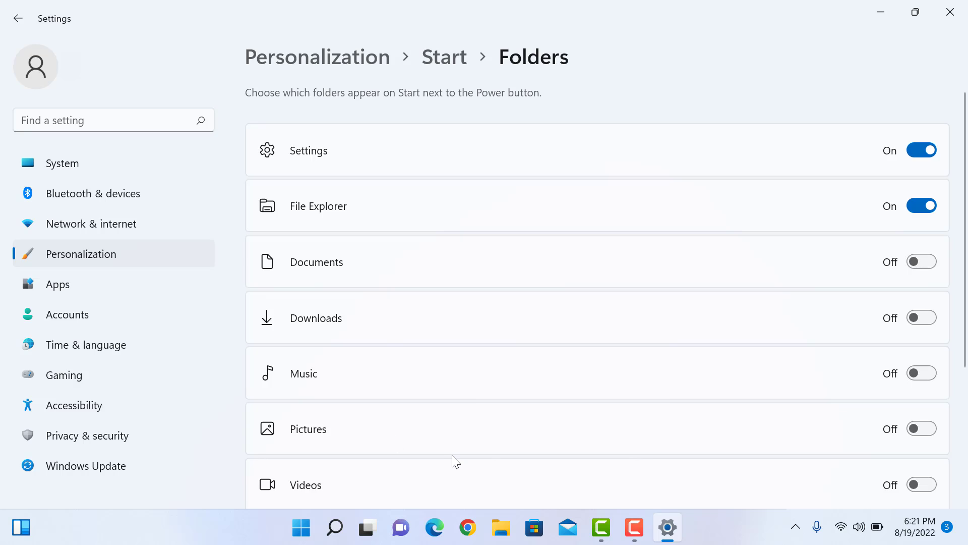
- Turn Music on and check Start, then turn Music off and recheck Start
click(930, 378)
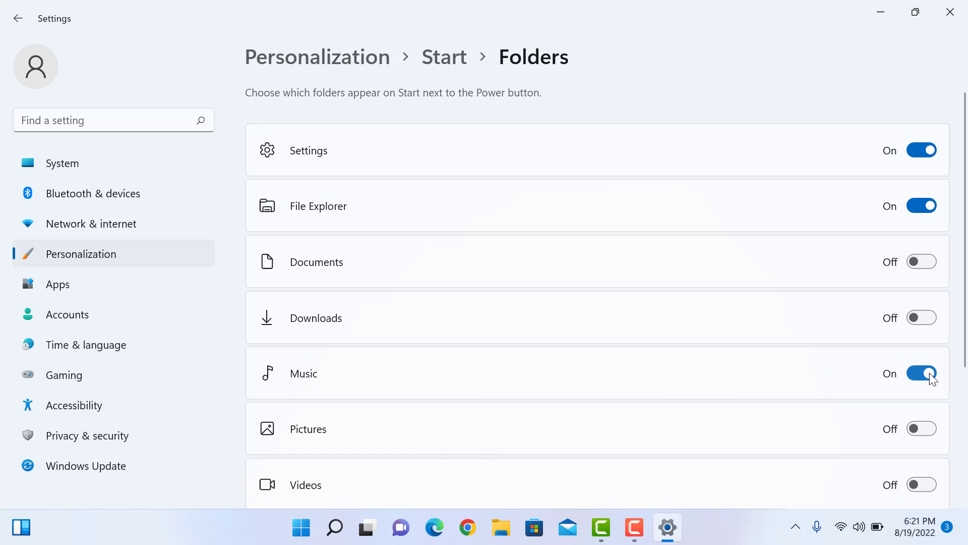
click(302, 532)
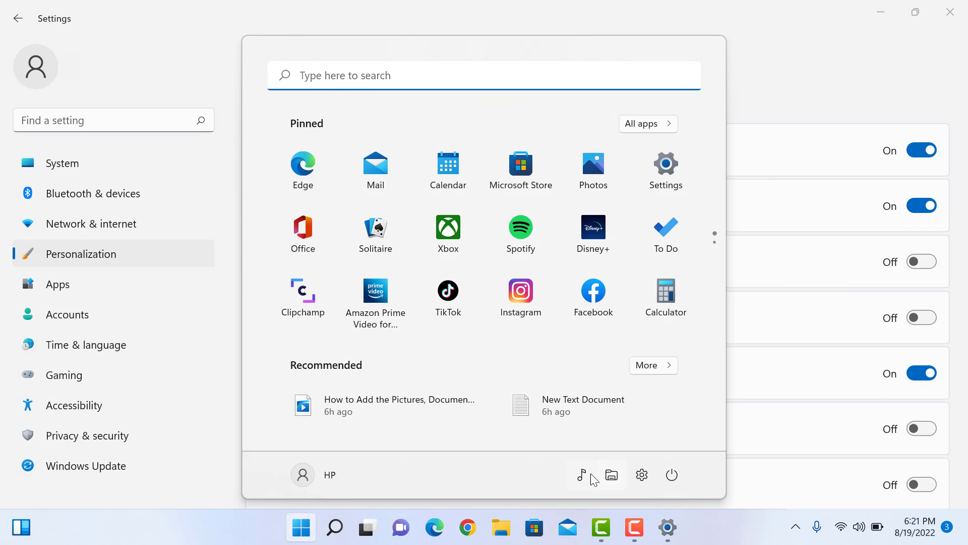
click(789, 380)
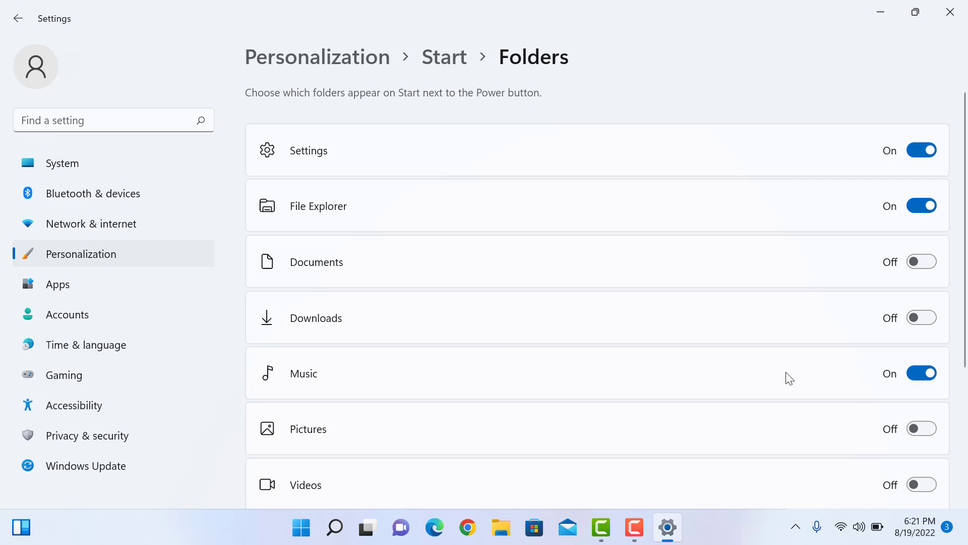
click(917, 373)
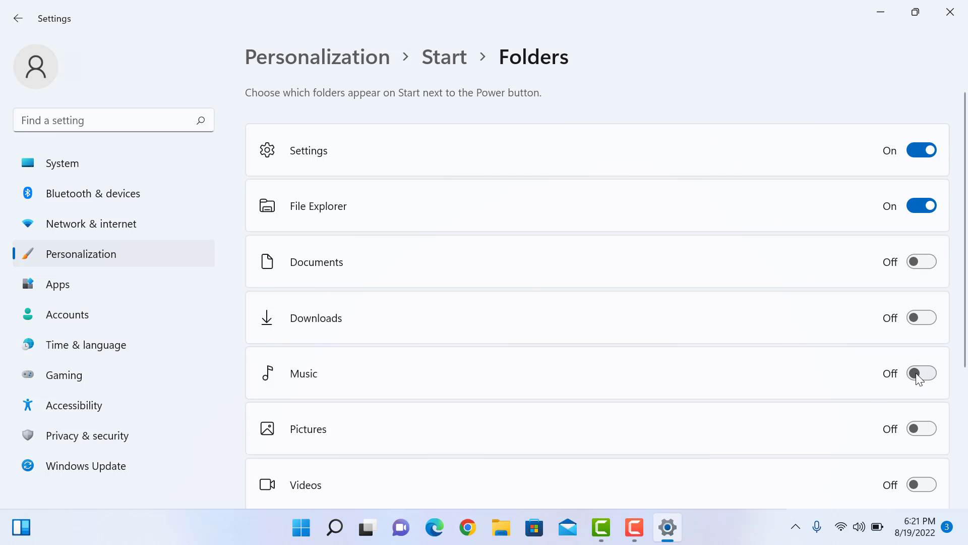
click(301, 527)
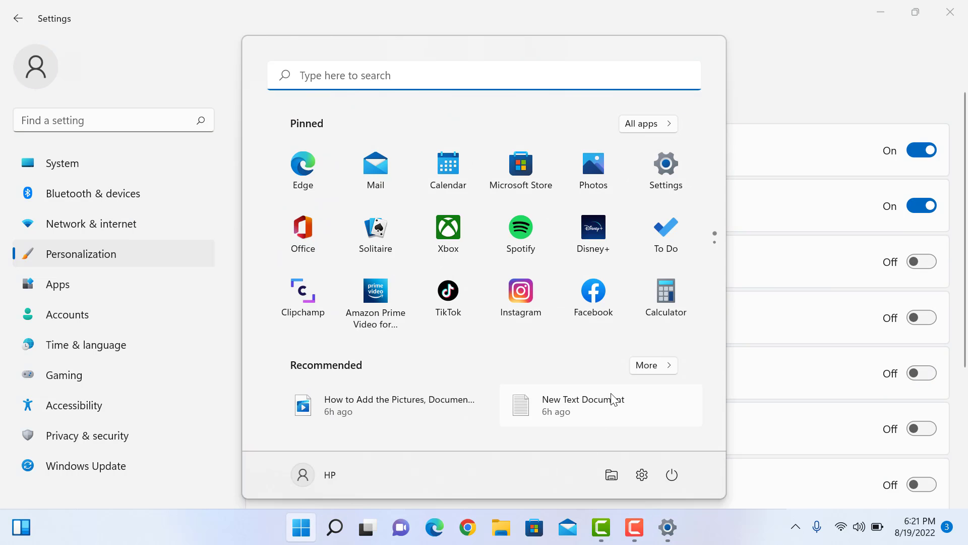
- Enable Documents, Downloads, Music and Pictures folders, then view their icons on Start
click(783, 374)
click(929, 263)
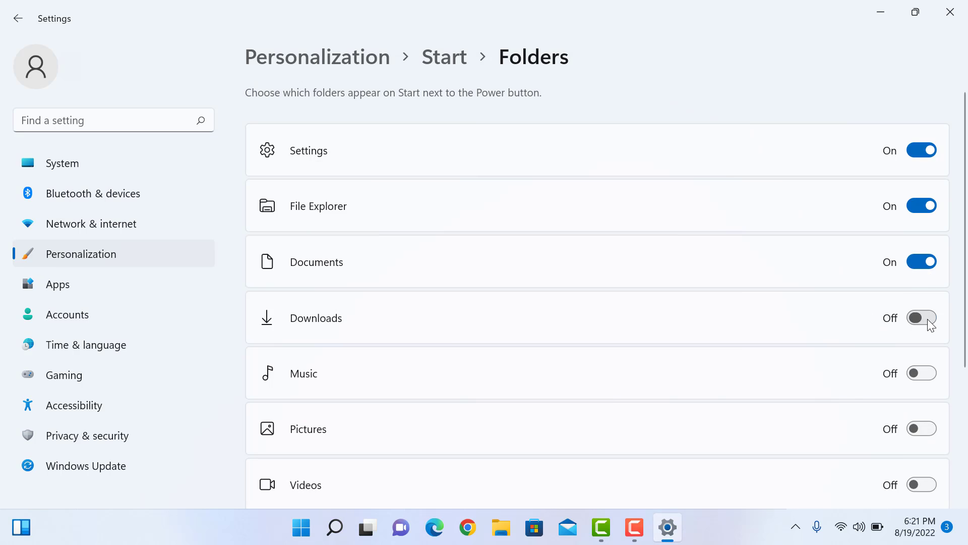
click(929, 319)
click(928, 374)
click(929, 429)
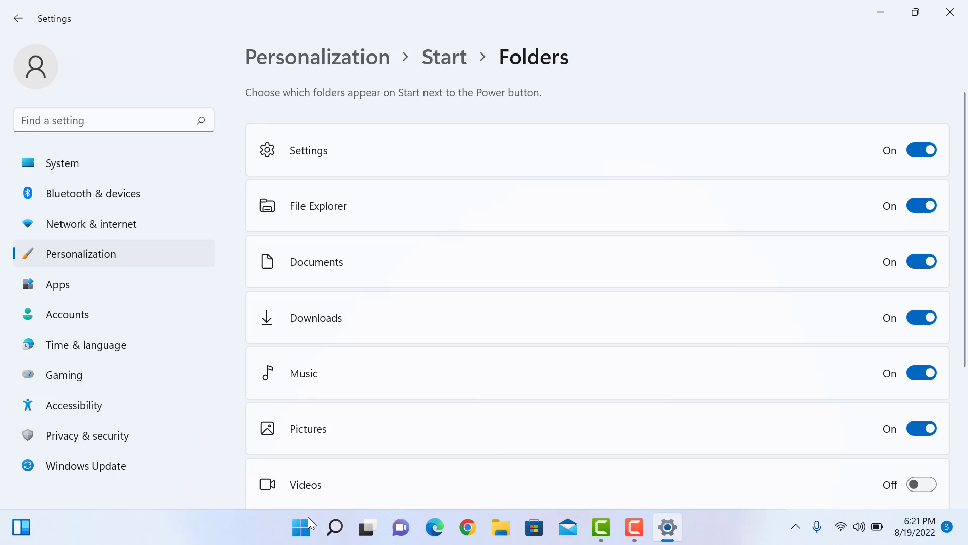
click(302, 528)
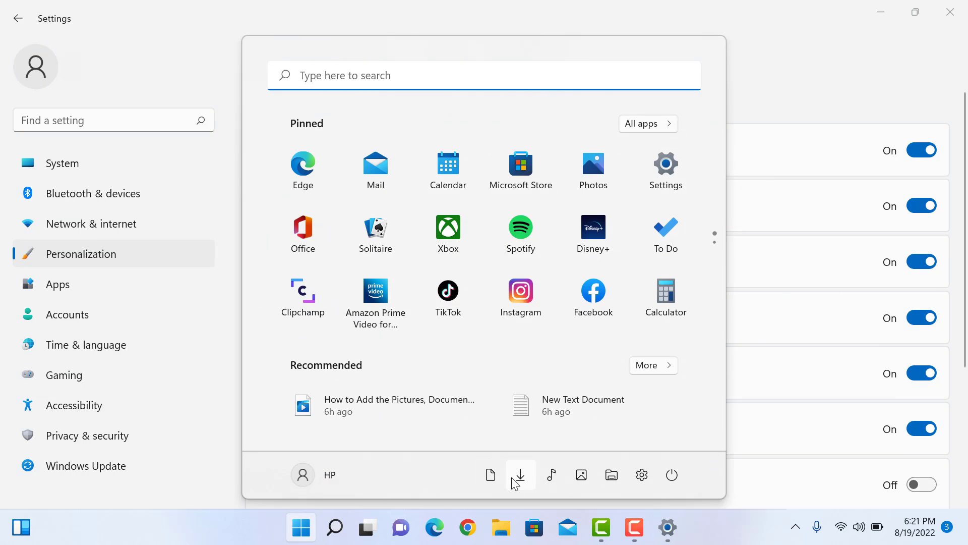